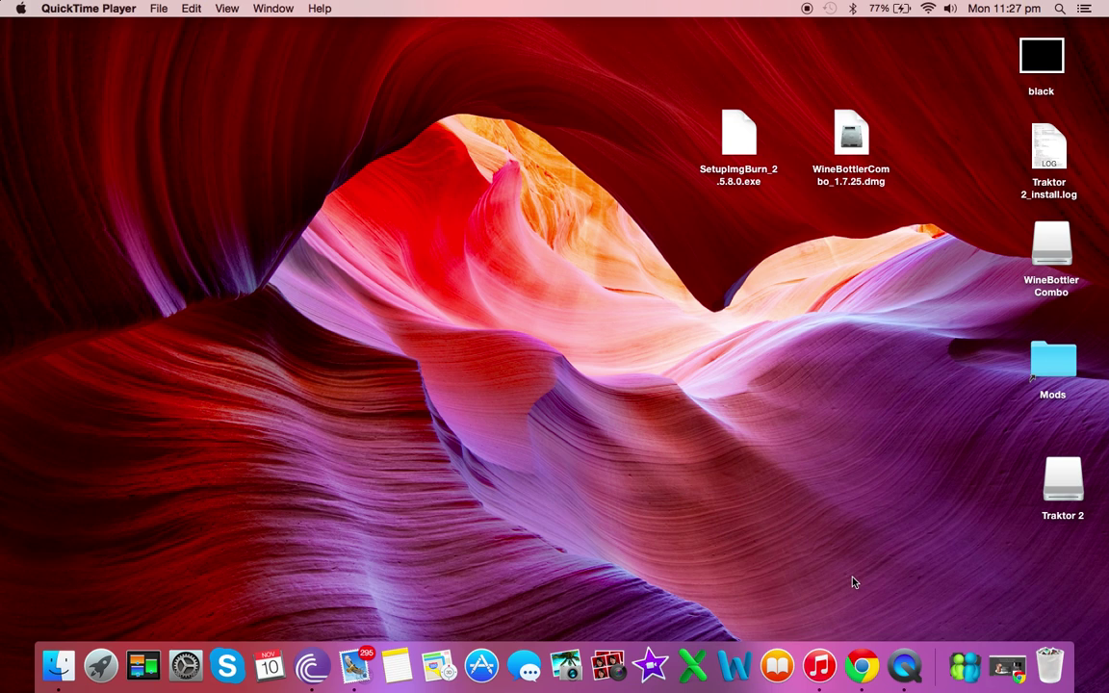
# In Chrome, request the WineBottler 1.7.30 Development download and proceed to the sponsor ad page.
pyautogui.click(863, 658)
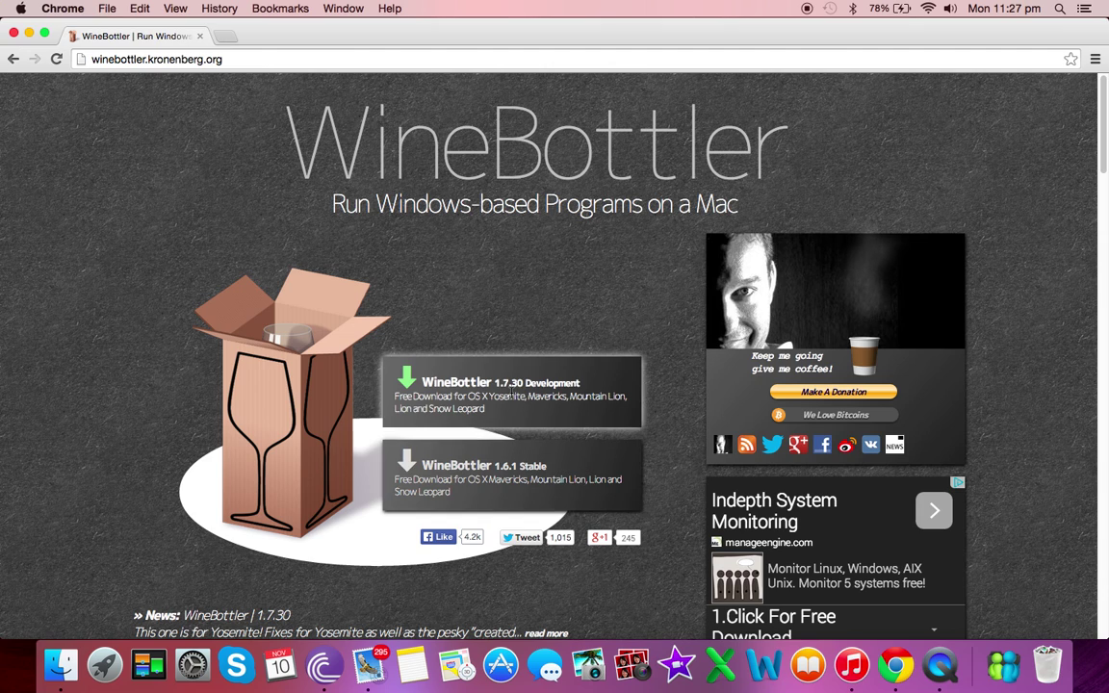
pyautogui.click(513, 402)
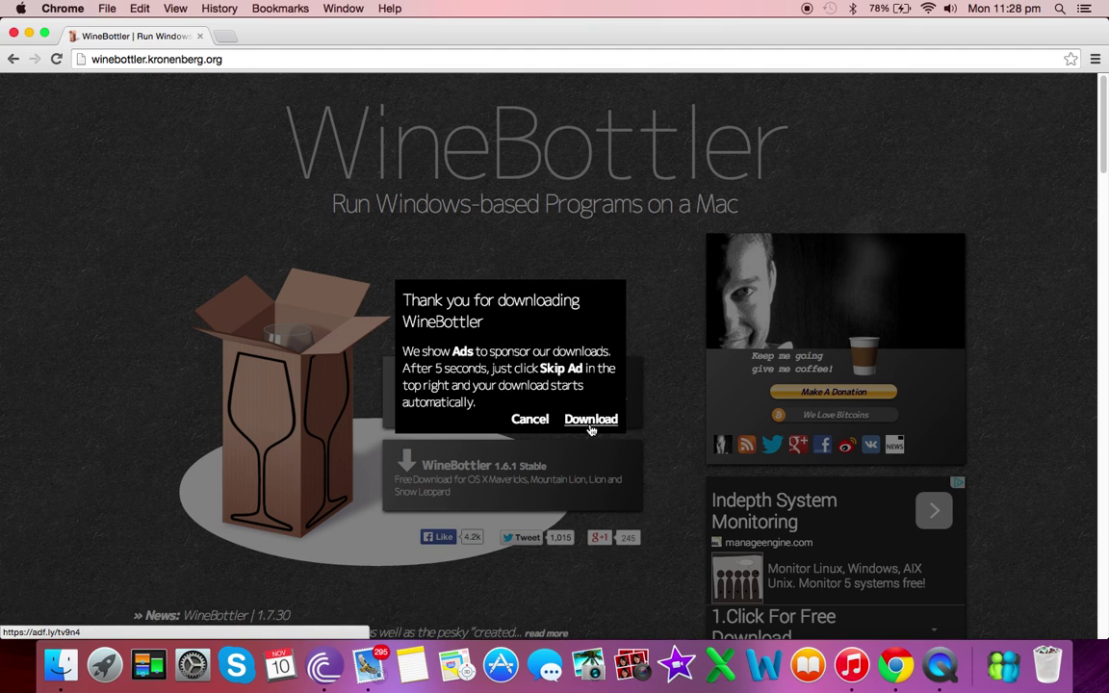
pyautogui.click(590, 421)
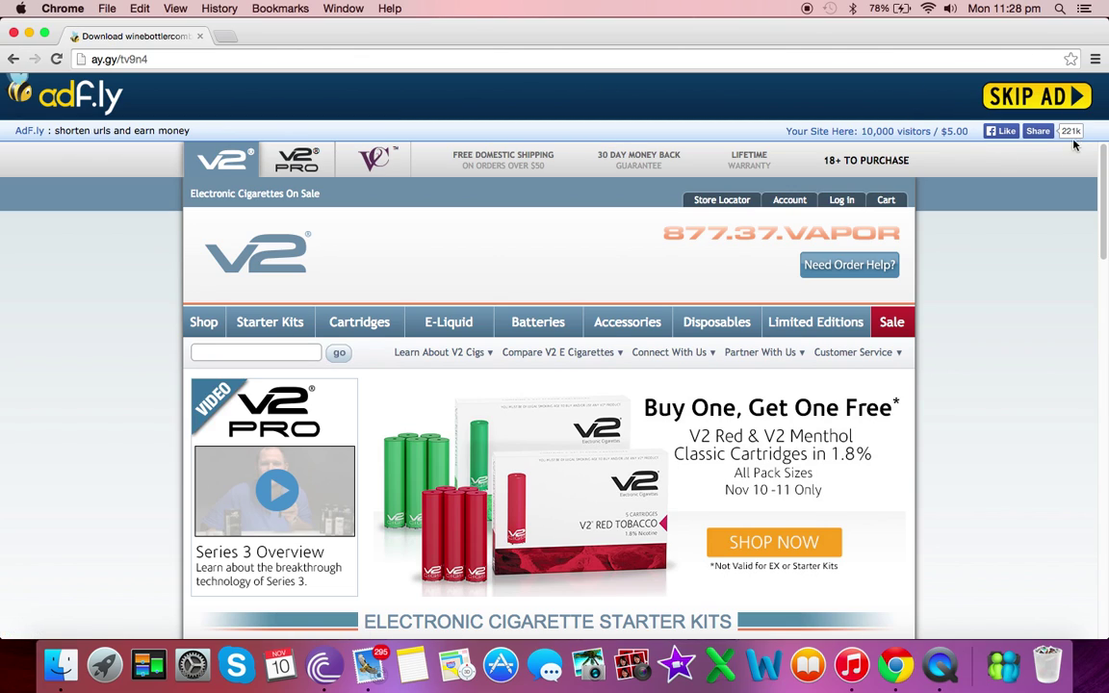
# Skip the ad, cancel the WineBottlerCombo_1.7.30.dmg download, and close Chrome to return to the desktop.
pyautogui.click(1028, 98)
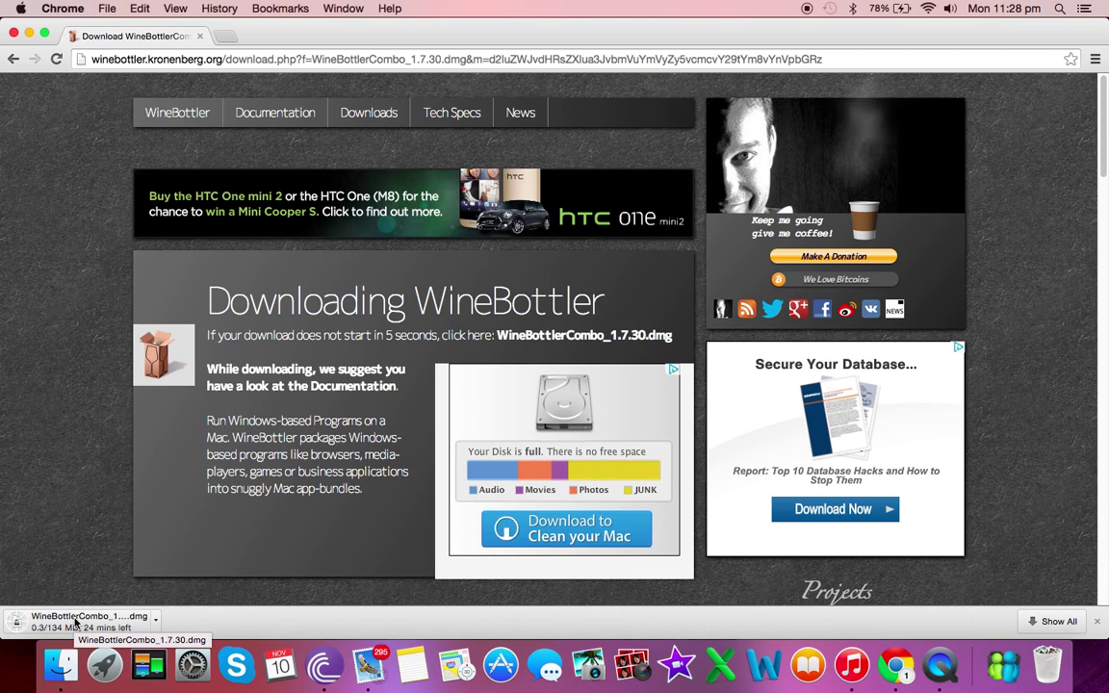
pyautogui.click(76, 622)
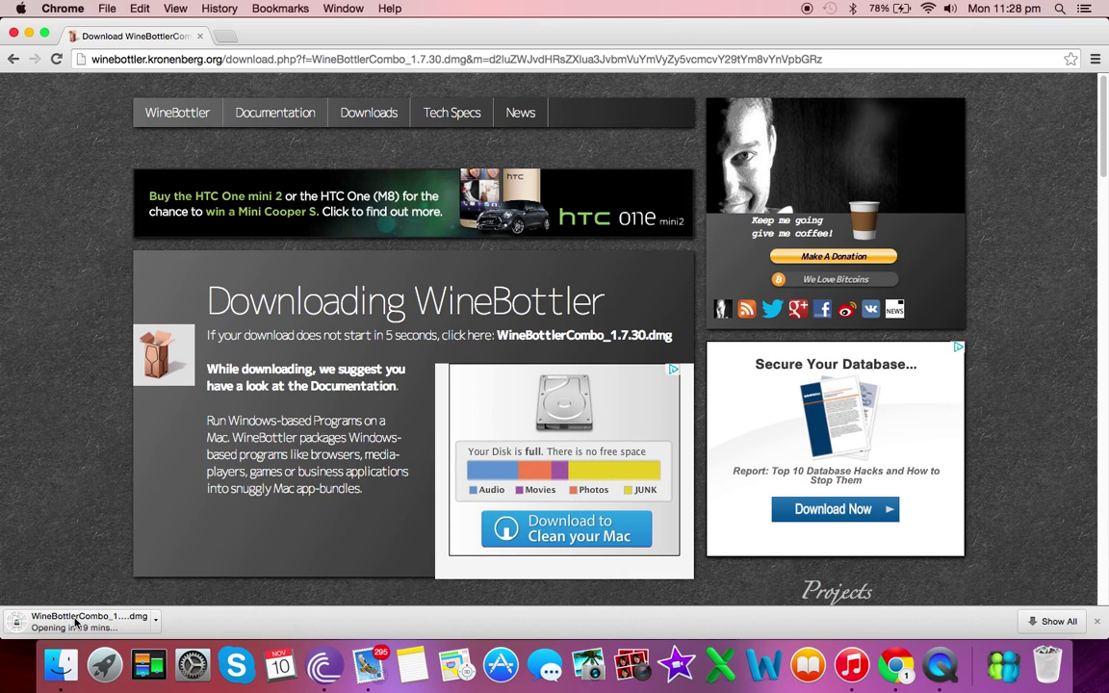
pyautogui.click(155, 619)
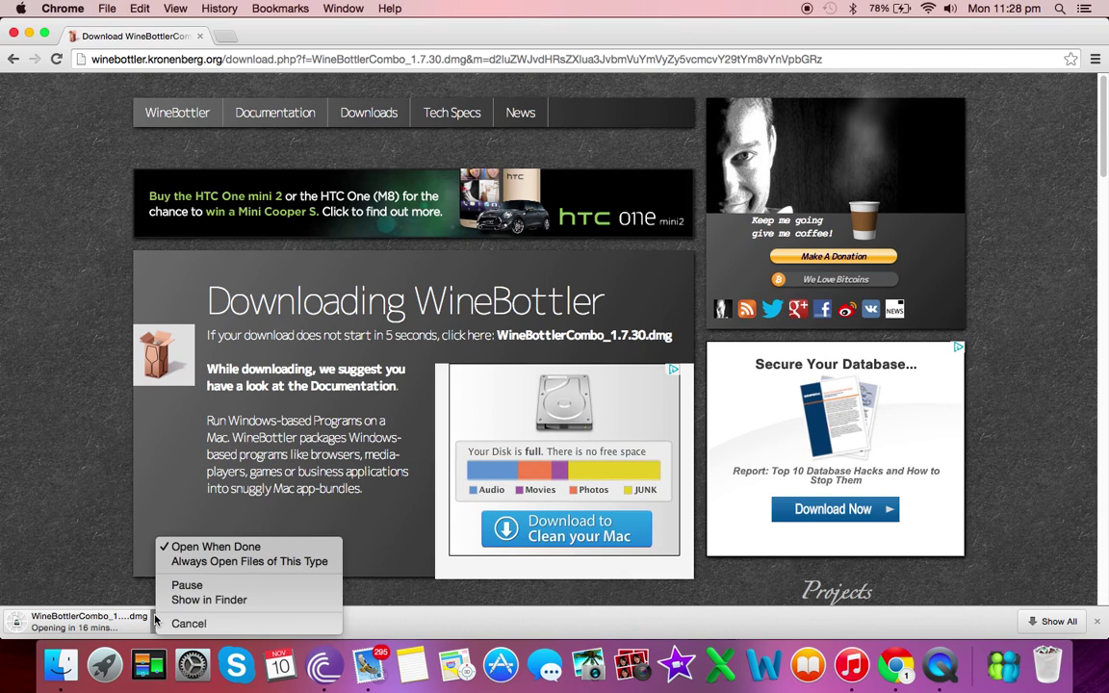
pyautogui.click(183, 624)
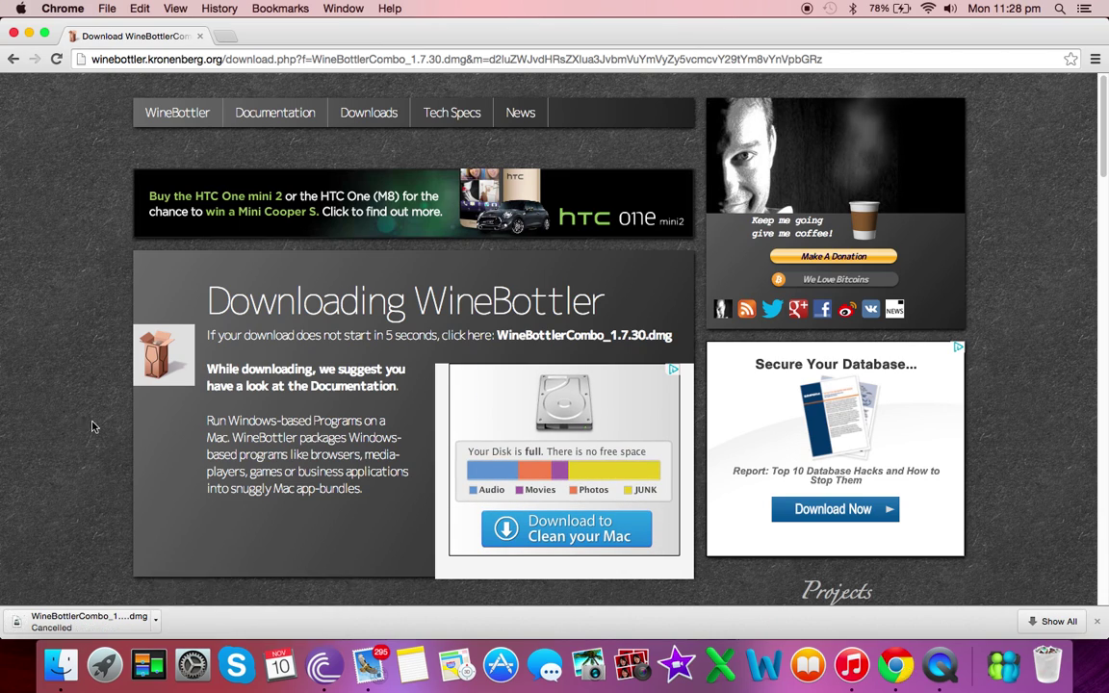
pyautogui.click(12, 34)
pyautogui.click(324, 264)
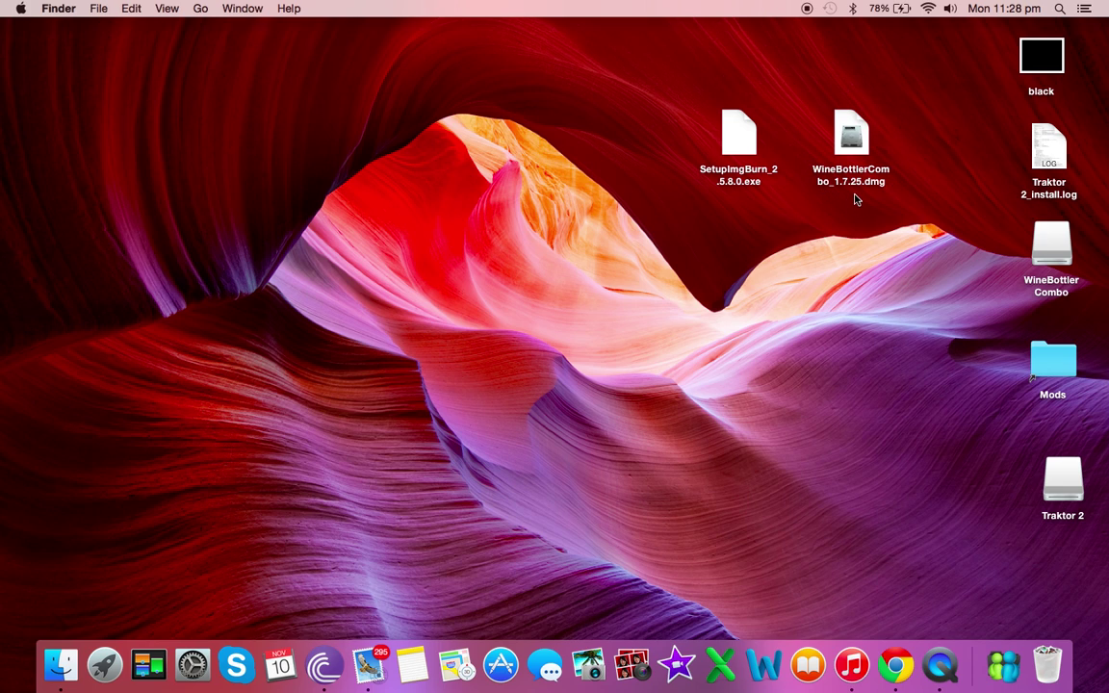
# Mount WineBottlerCombo_1.7.25.dmg, copy WineBottler and Wine into Applications, and close its window.
pyautogui.click(854, 138)
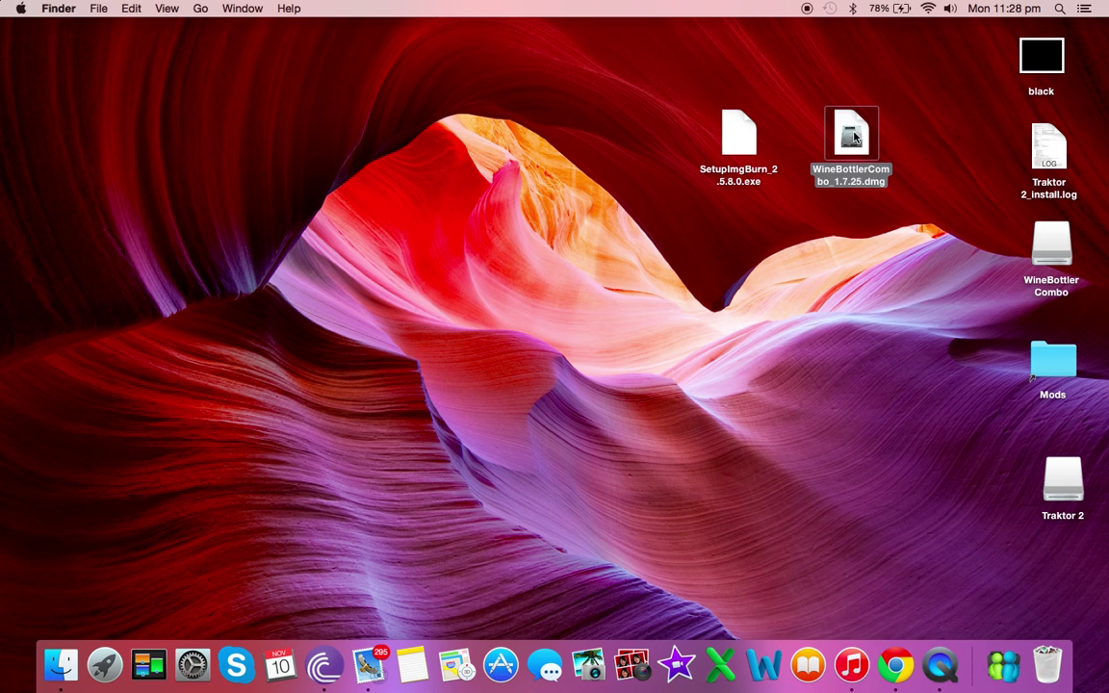
pyautogui.doubleClick(854, 138)
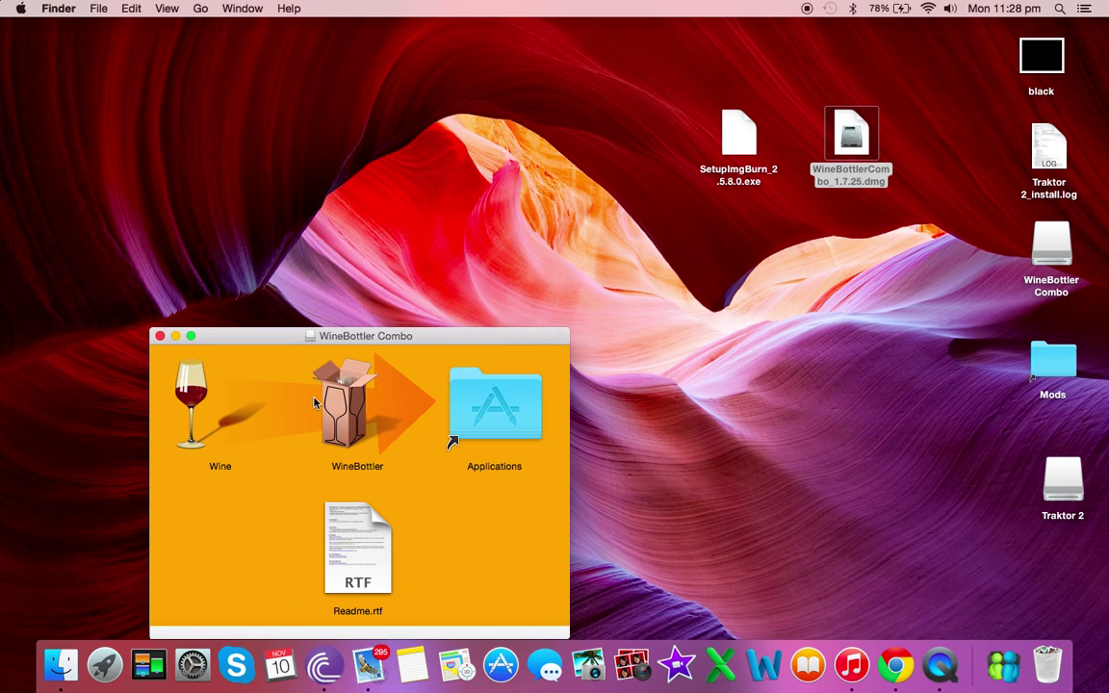
pyautogui.moveTo(311, 371); pyautogui.dragTo(358, 420)
pyautogui.moveTo(191, 401)
pyautogui.mouseDown()
pyautogui.moveTo(231, 400)
pyautogui.moveTo(385, 447)
pyautogui.moveTo(474, 412)
pyautogui.moveTo(272, 416)
pyautogui.moveTo(206, 399)
pyautogui.mouseUp()
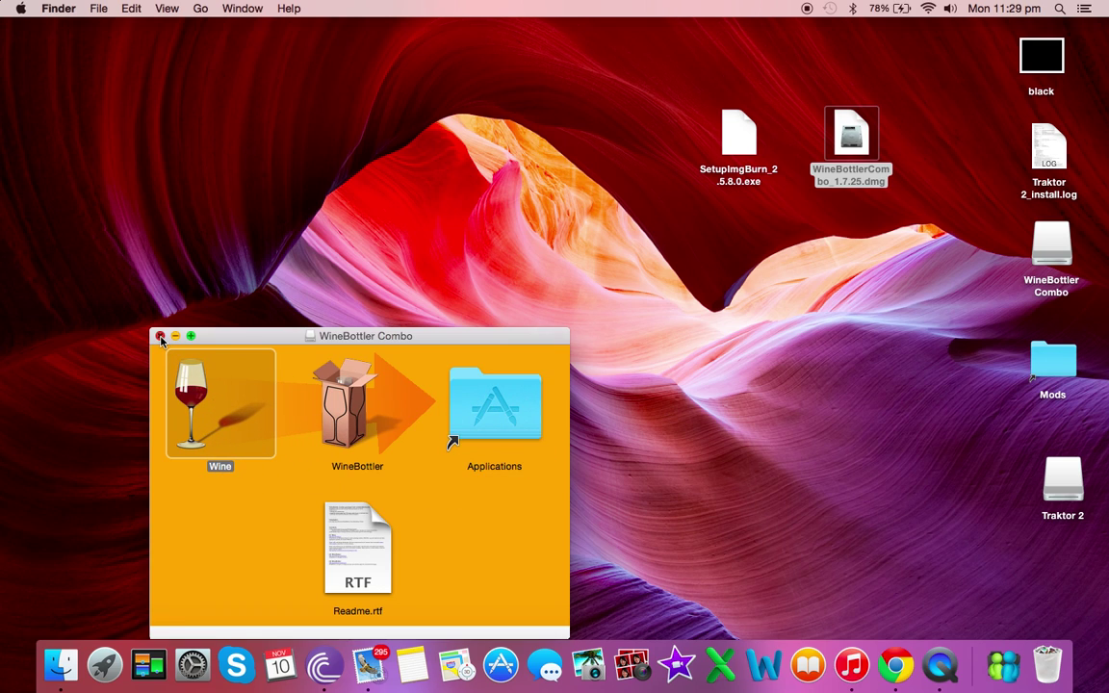
pyautogui.click(161, 336)
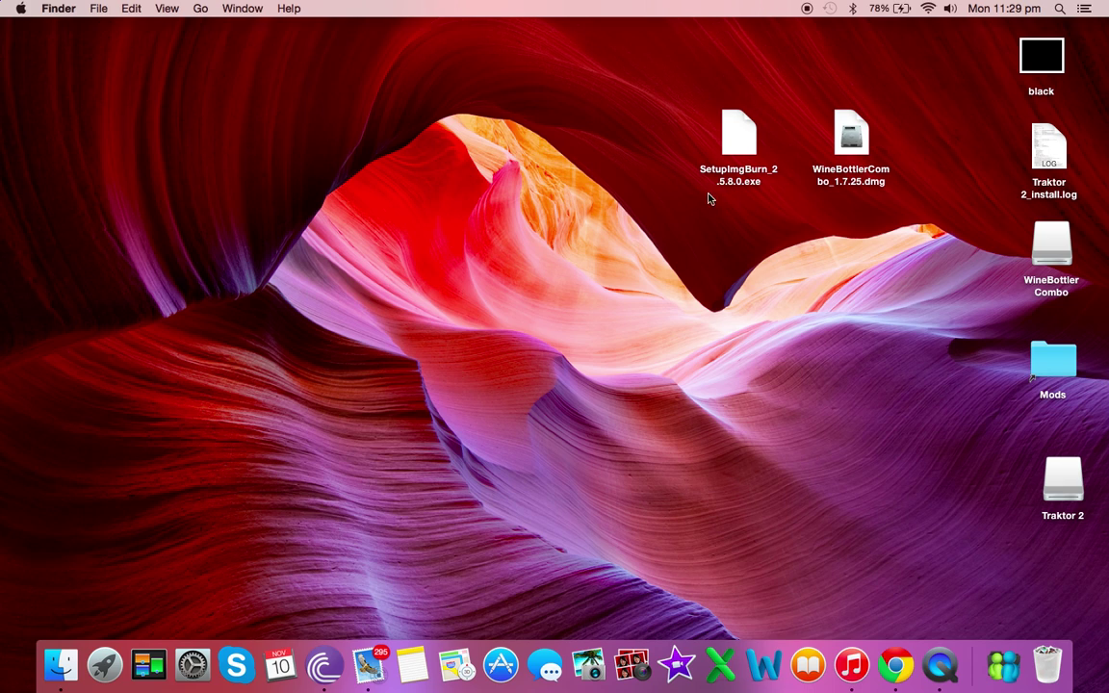
# Open SetupImgBurn_2.5.8.0.exe with Wine and send it to WineBottler as a simple OS X application bundle.
pyautogui.click(728, 132)
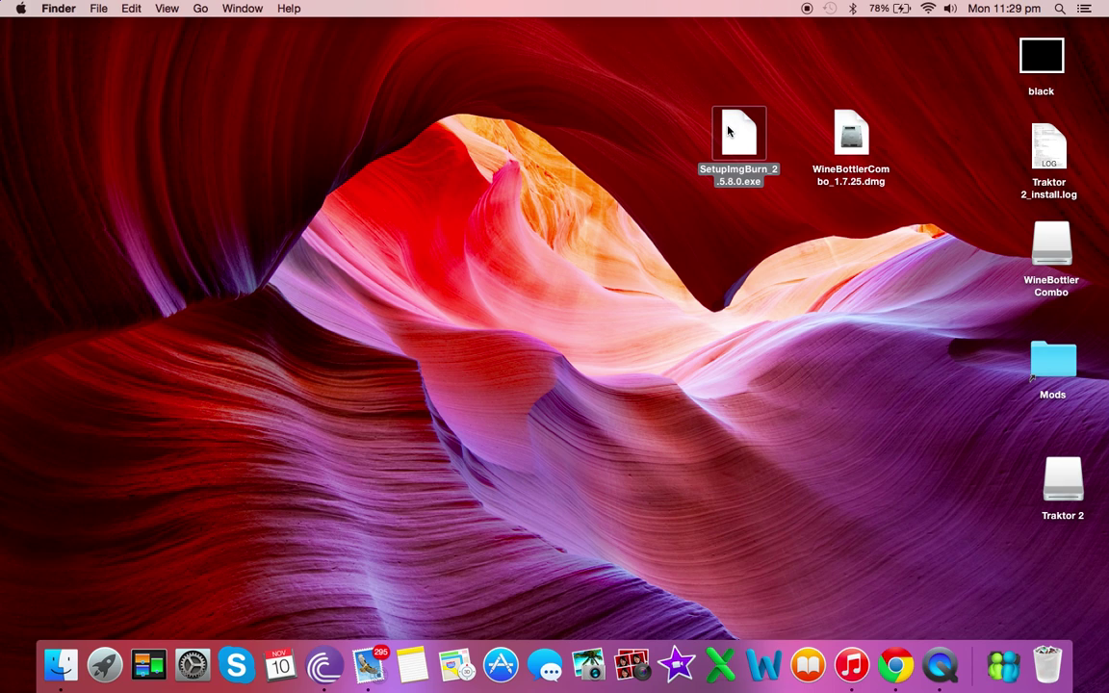
pyautogui.rightClick(728, 132)
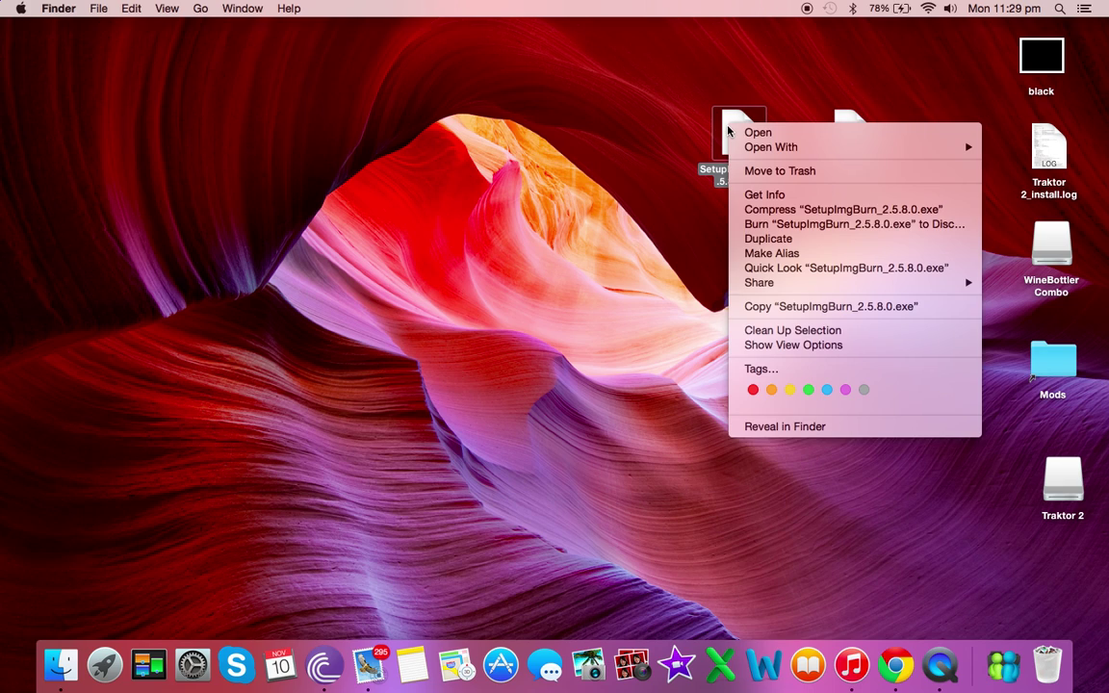
pyautogui.moveTo(816, 148)
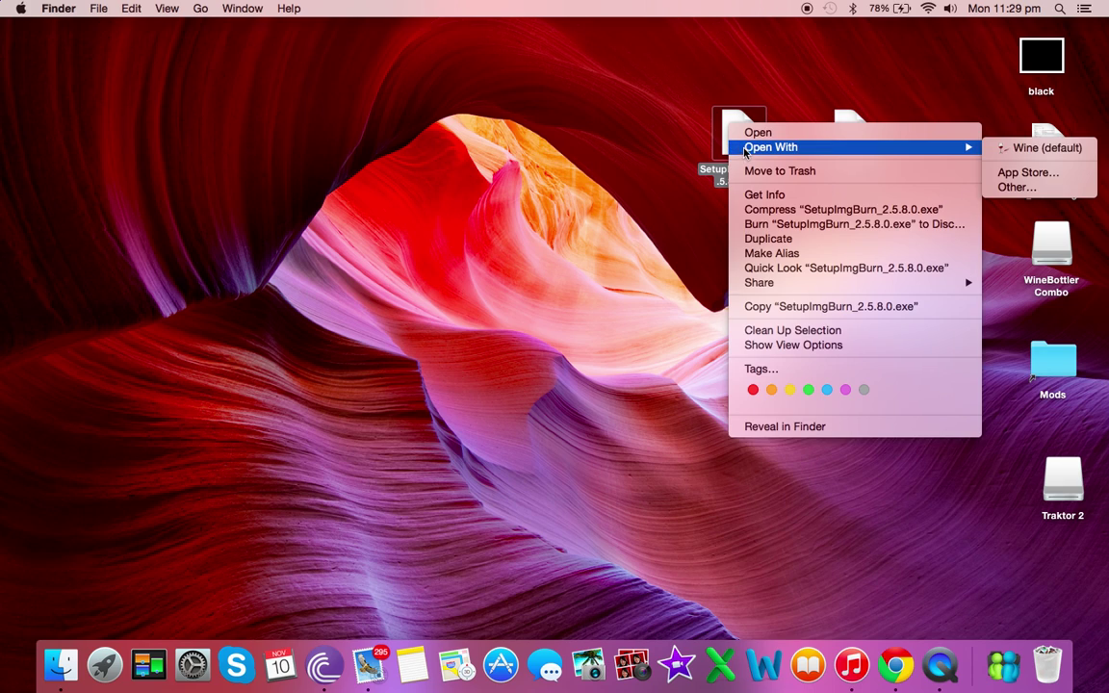
pyautogui.click(1010, 150)
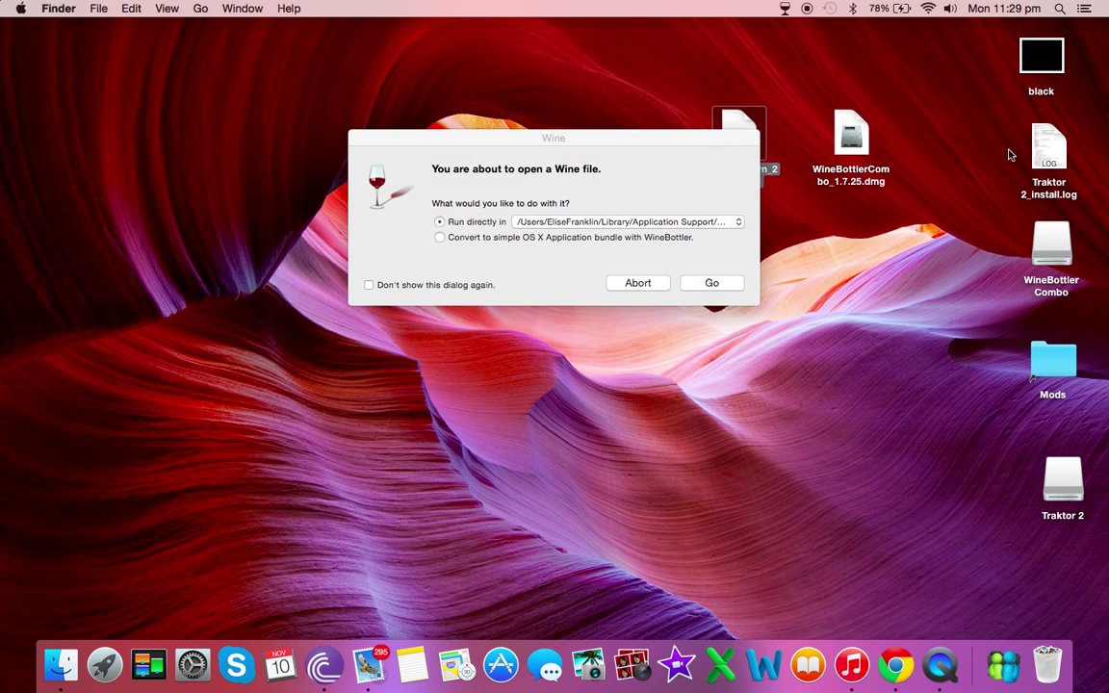
pyautogui.click(430, 181)
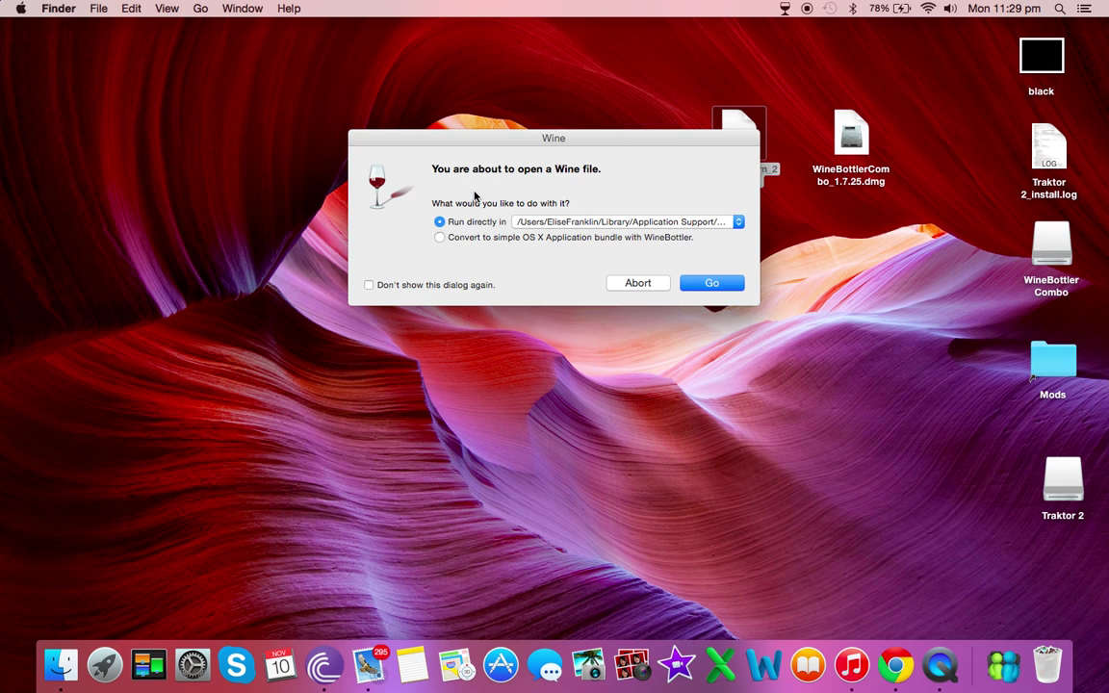
pyautogui.click(440, 238)
pyautogui.click(712, 283)
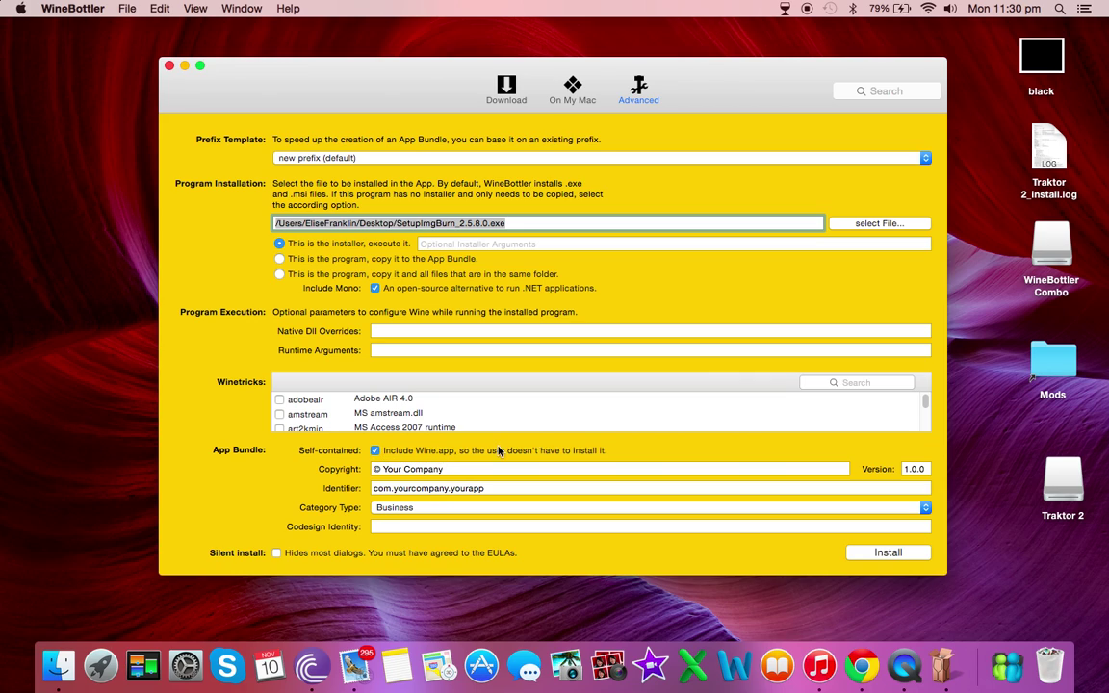
# Install the bundle, saving it as 'Application' in the Applications folder.
pyautogui.click(877, 553)
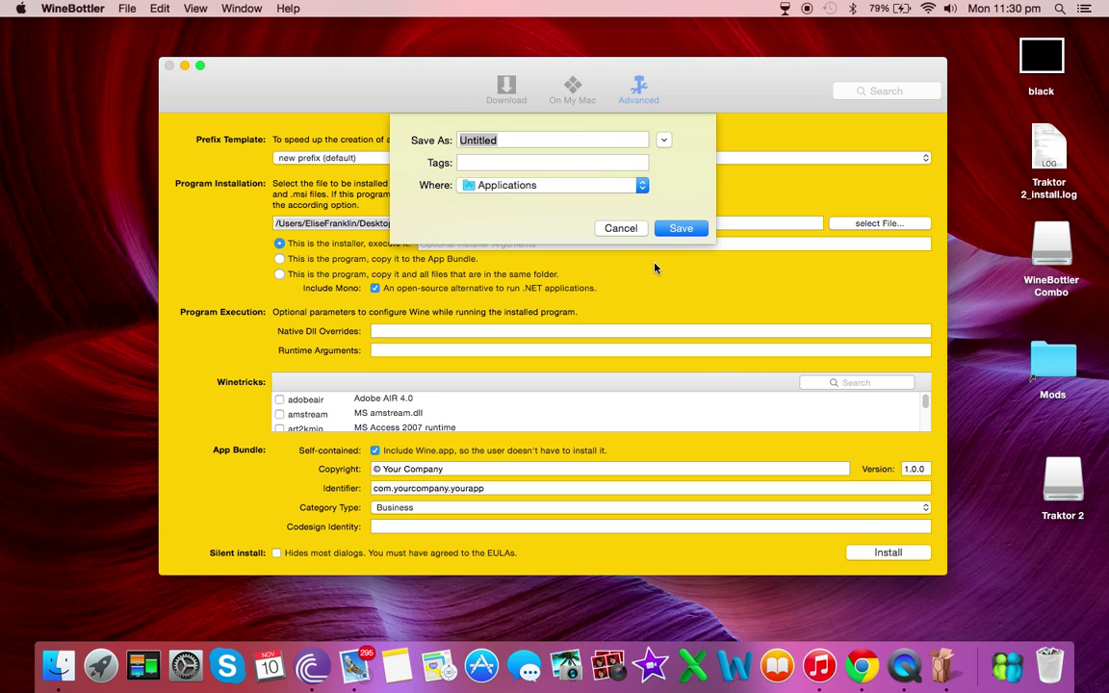
pyautogui.write('Application')
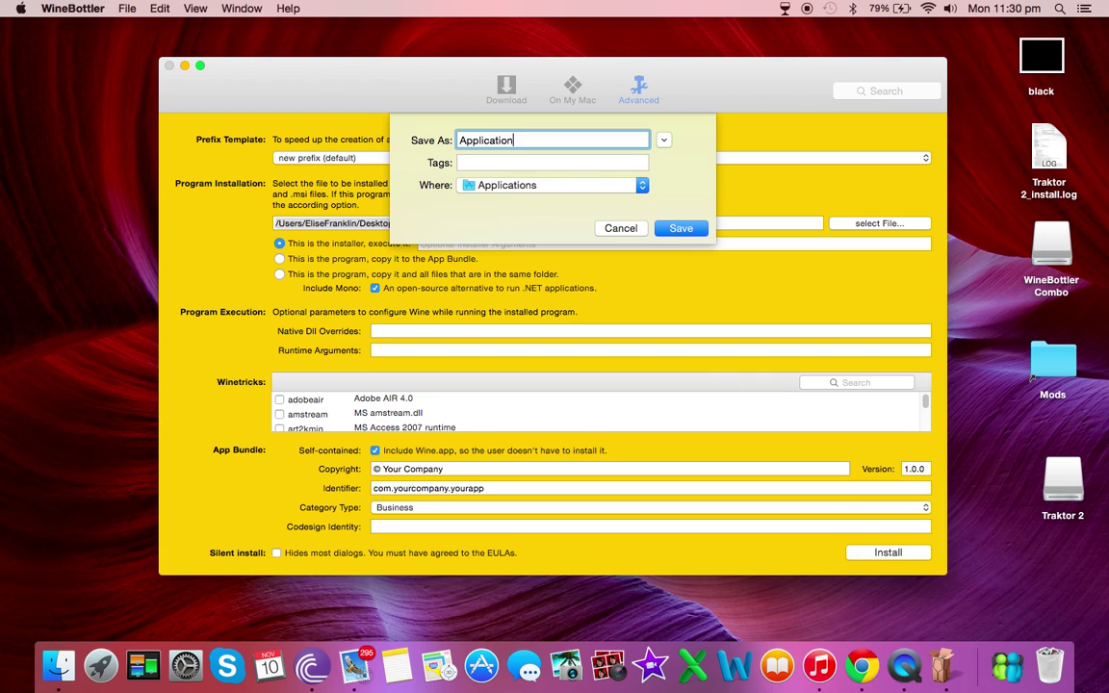
pyautogui.click(690, 233)
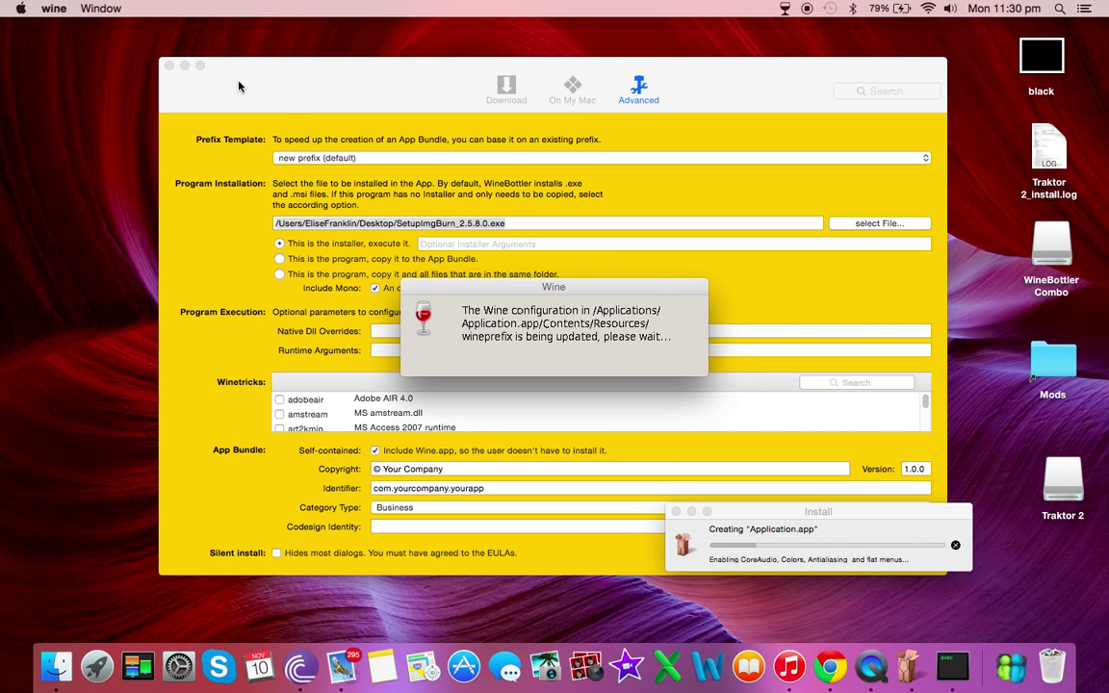
# Close the WineBottler window and cancel the ImgBurn Setup wizard, confirming with Yes.
pyautogui.click(170, 66)
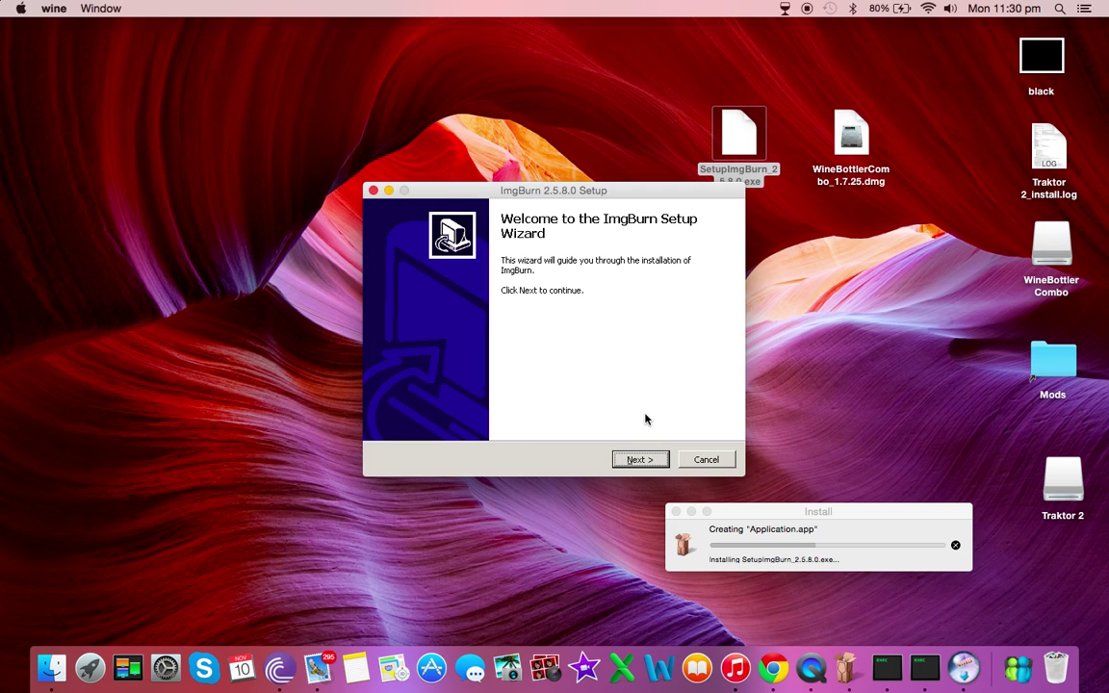
pyautogui.click(706, 460)
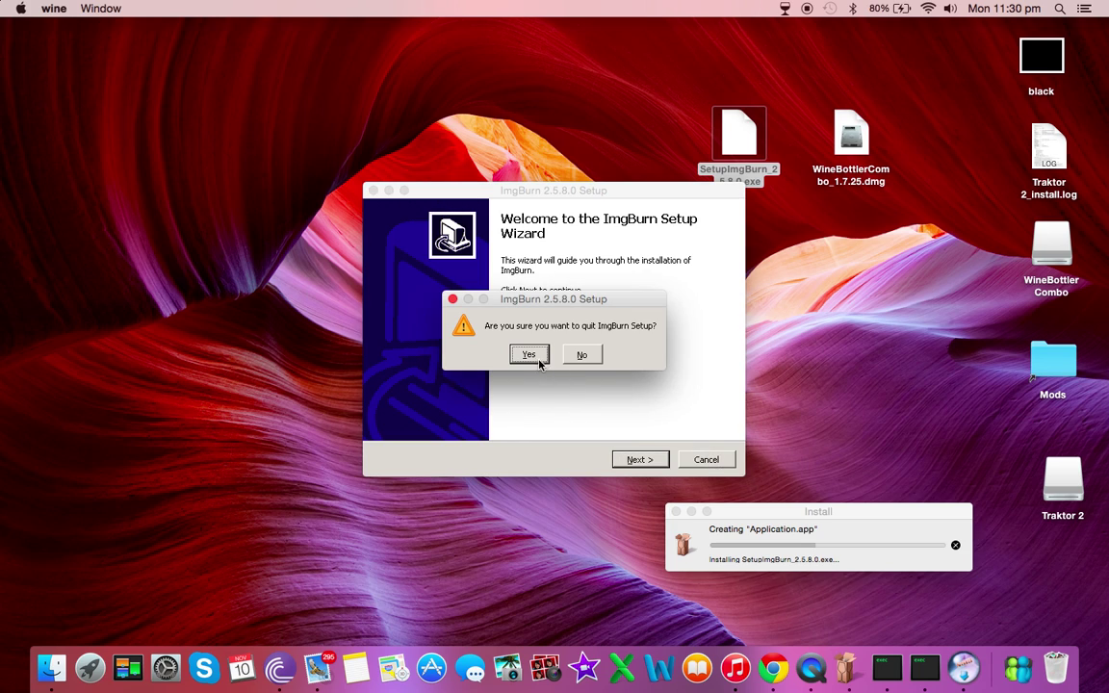
pyautogui.click(529, 355)
pyautogui.click(692, 513)
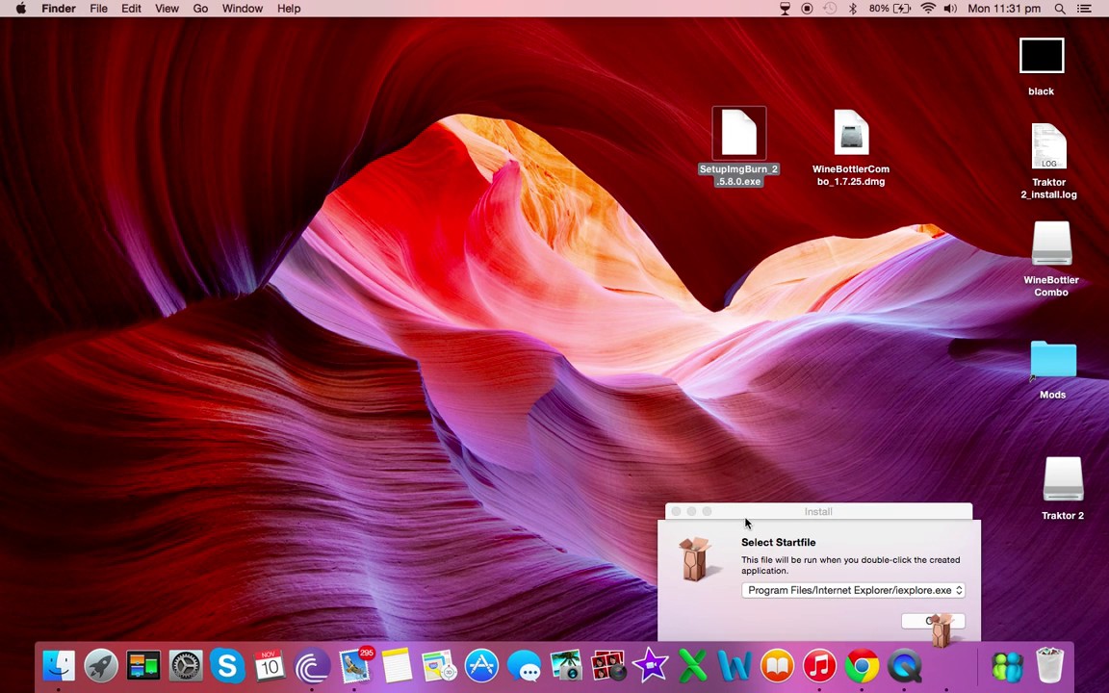
# Accept the suggested iexplore.exe startfile and dismiss the 'Prefix created successfully' message.
pyautogui.click(928, 621)
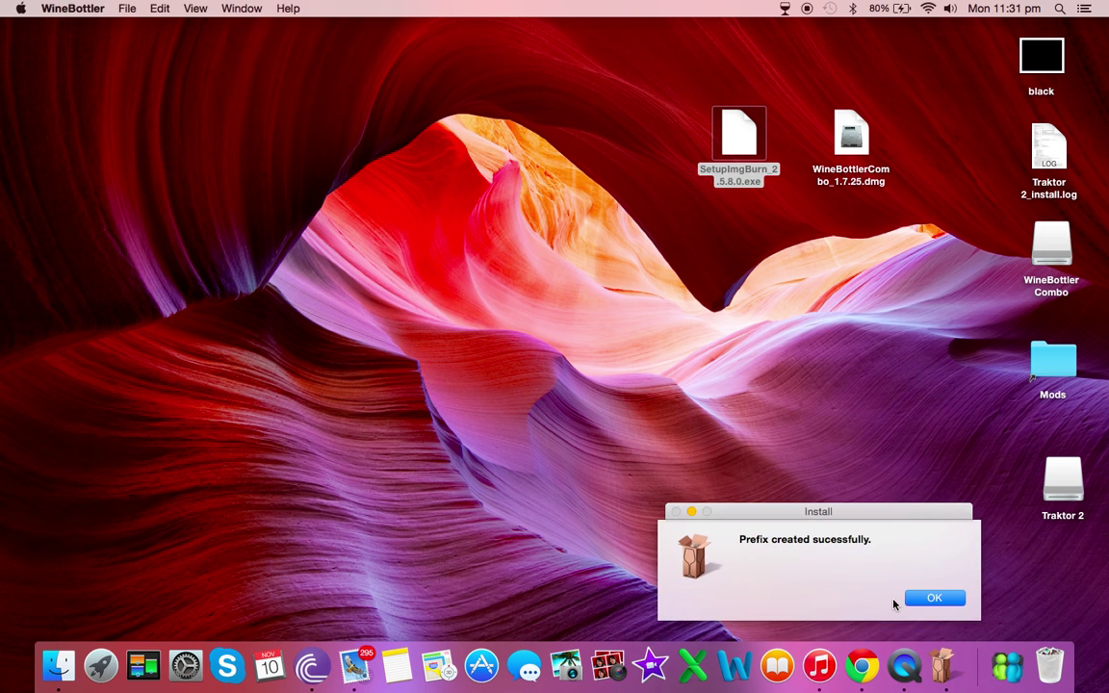
pyautogui.click(902, 601)
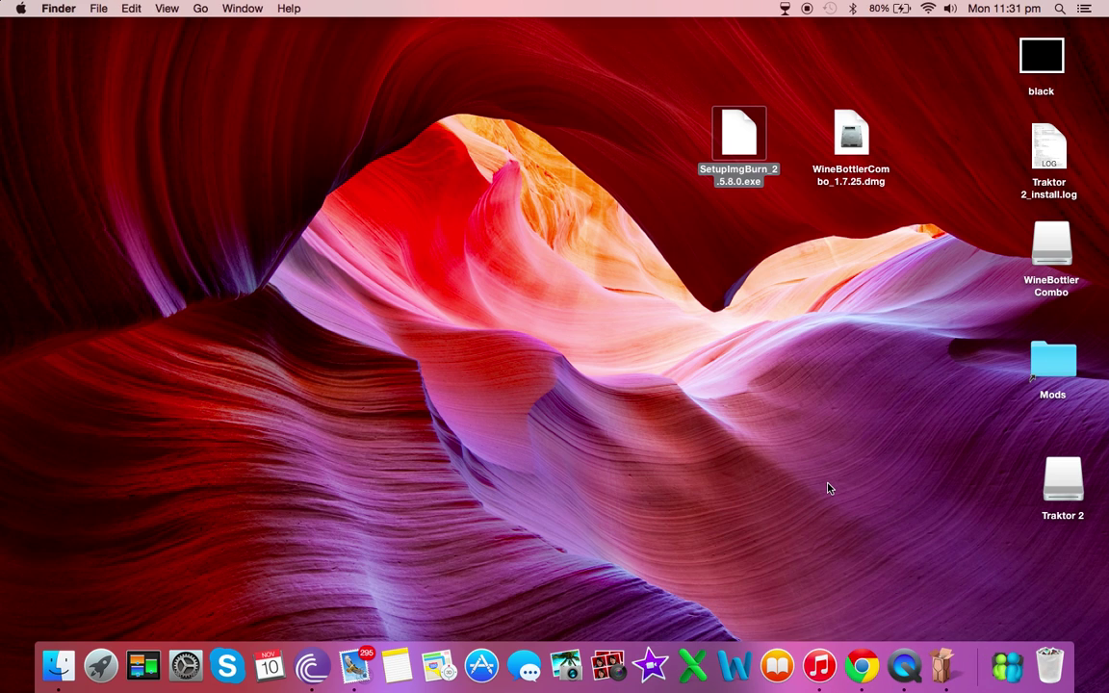
pyautogui.click(732, 381)
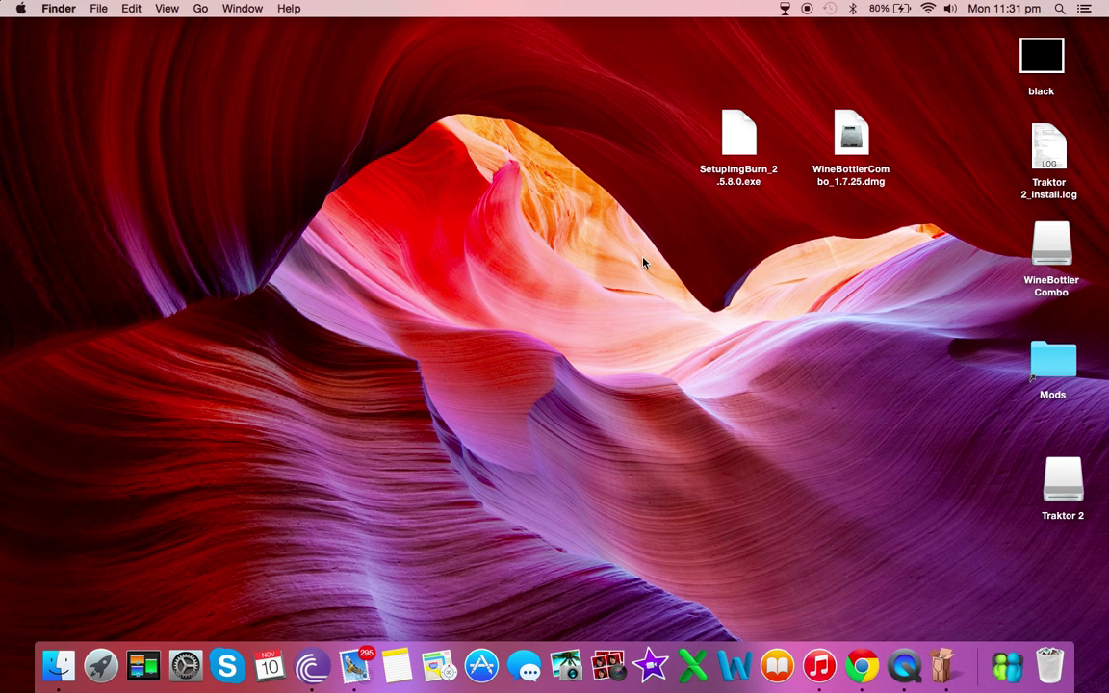